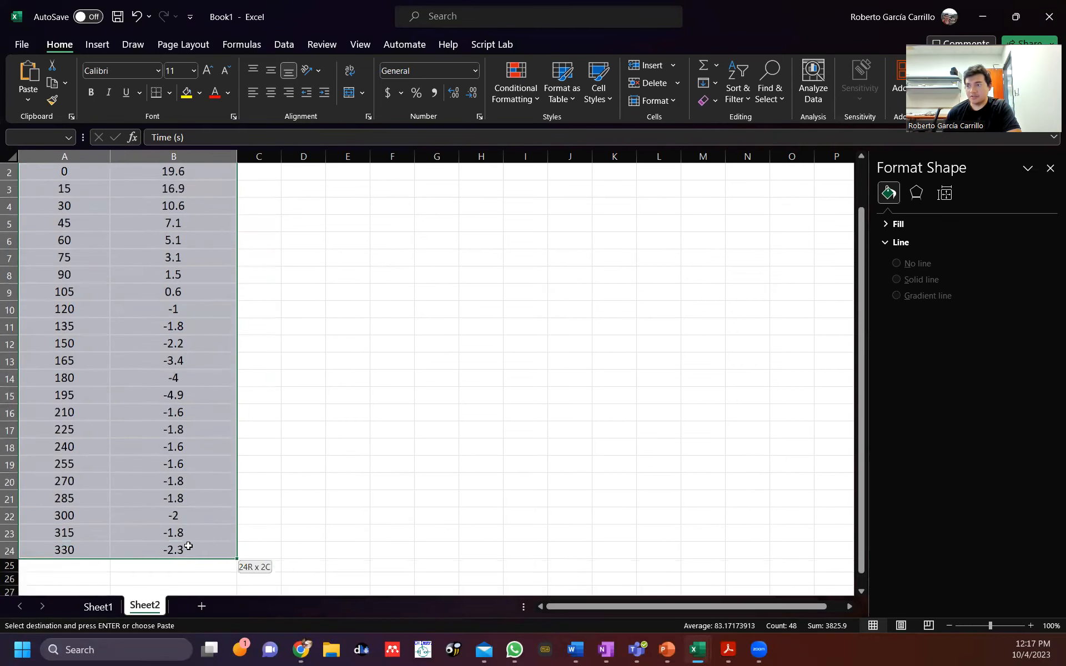
# Insert a scatter chart of the Time and Temperature data in A1:B24 and place it beside the table around columns F to M.
pyautogui.scroll(1, 338, 410)
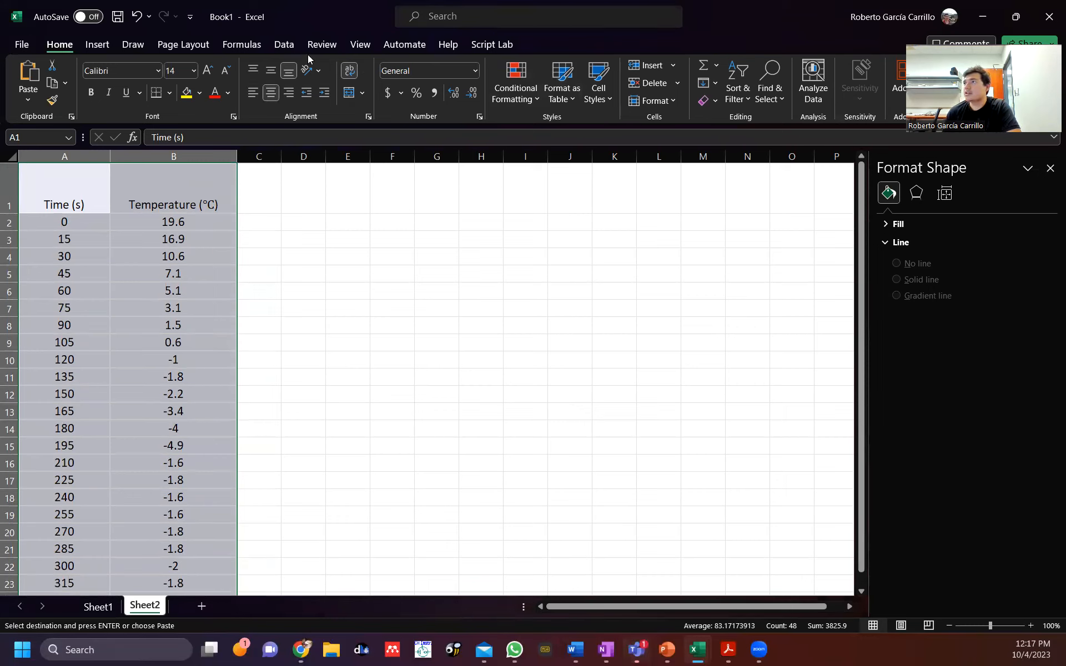
pyautogui.click(104, 46)
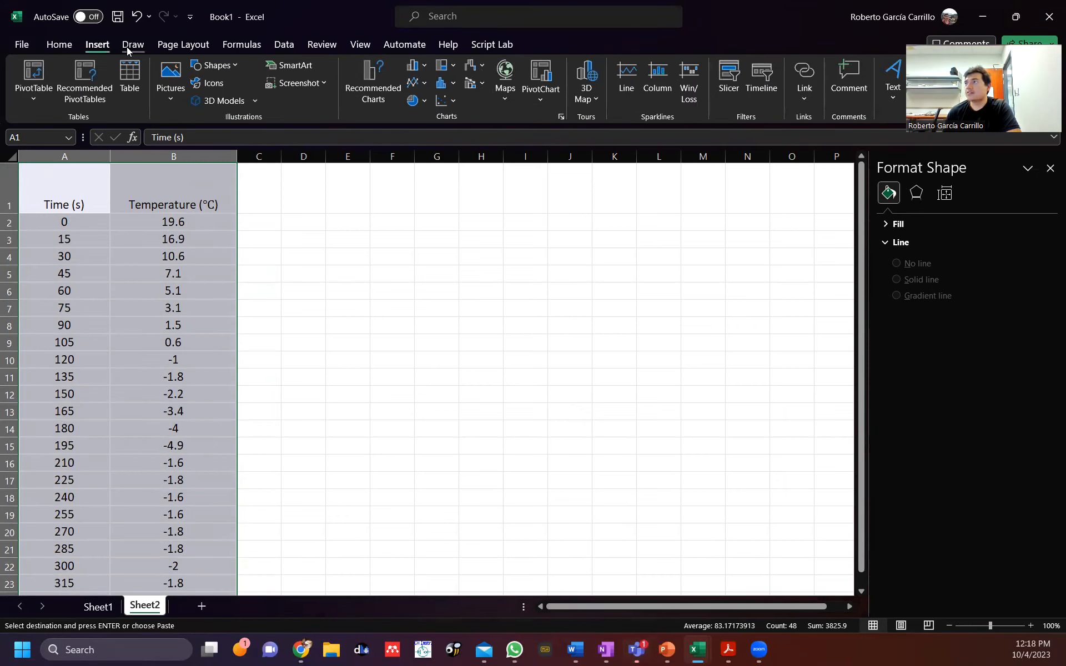
pyautogui.click(448, 101)
pyautogui.click(451, 148)
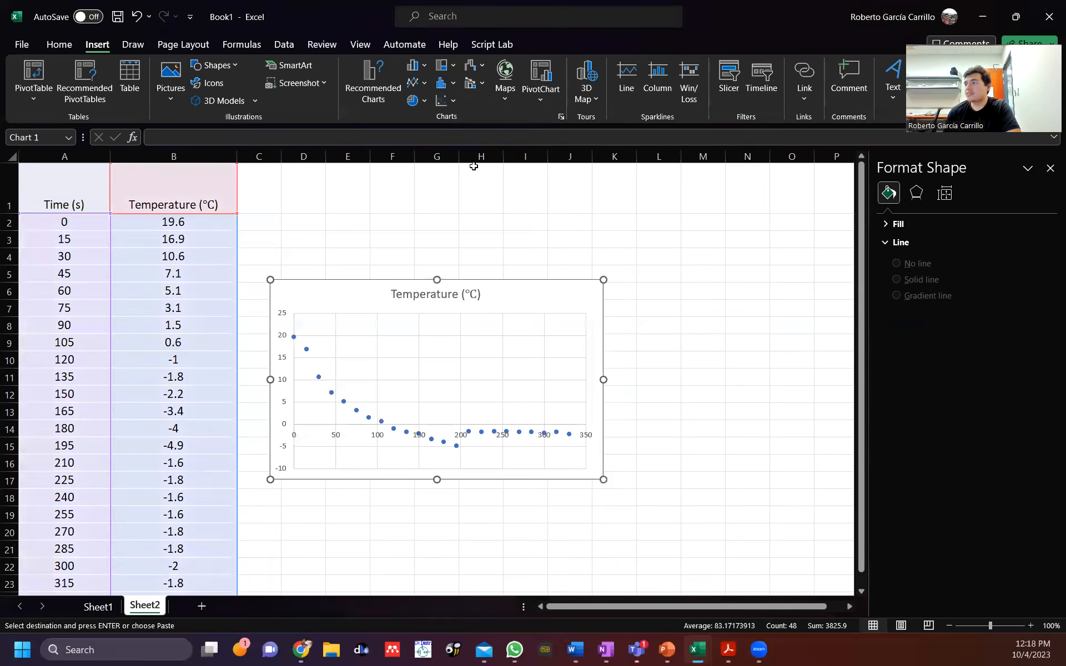
pyautogui.moveTo(523, 286); pyautogui.dragTo(513, 187)
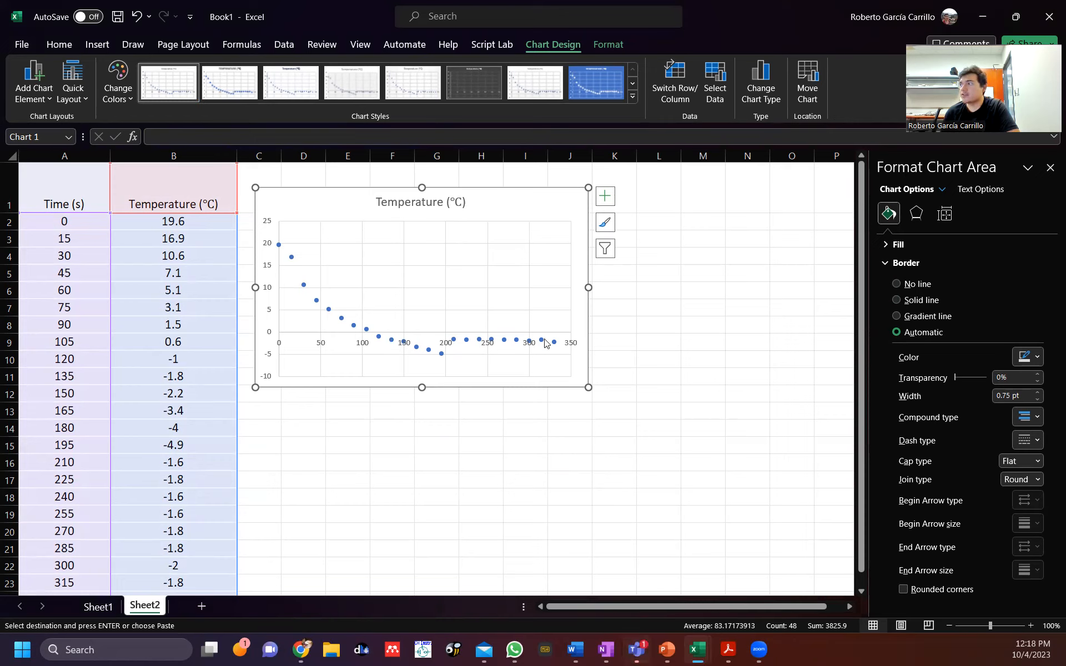
pyautogui.moveTo(484, 202); pyautogui.dragTo(620, 239)
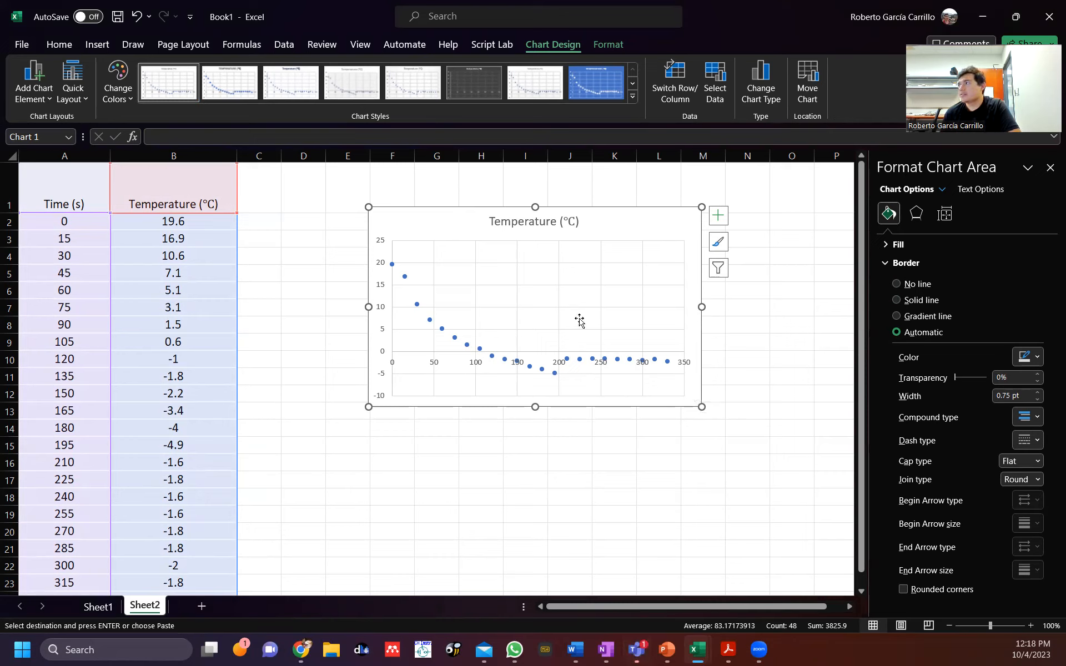
# Add a new data series named Cooling to the scatter chart.
pyautogui.click(715, 81)
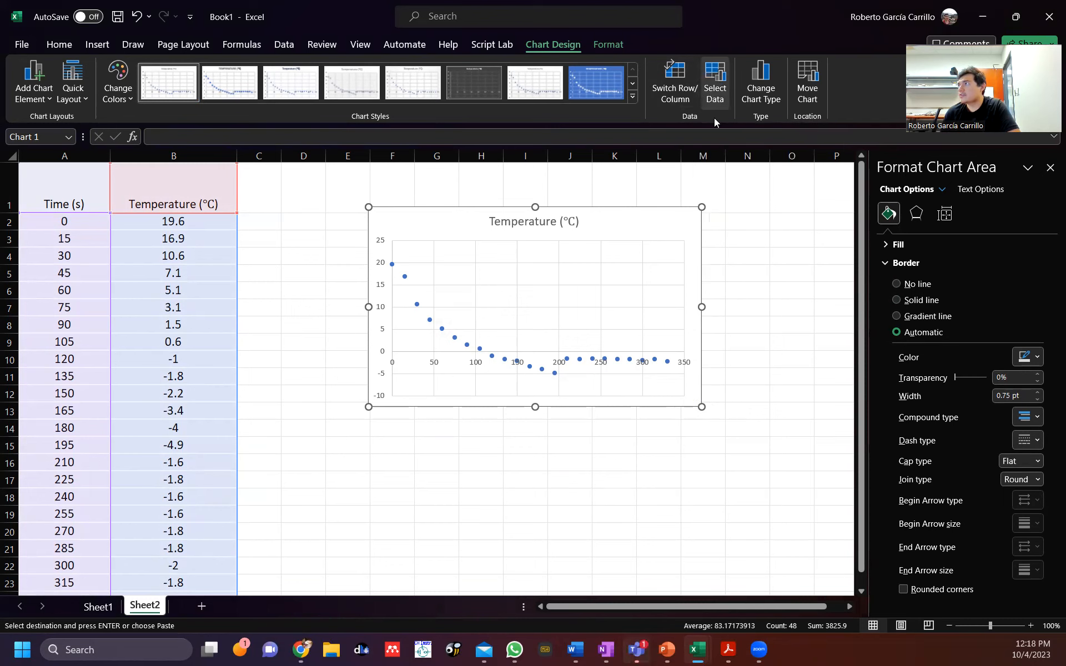
pyautogui.moveTo(210, 165); pyautogui.dragTo(502, 180)
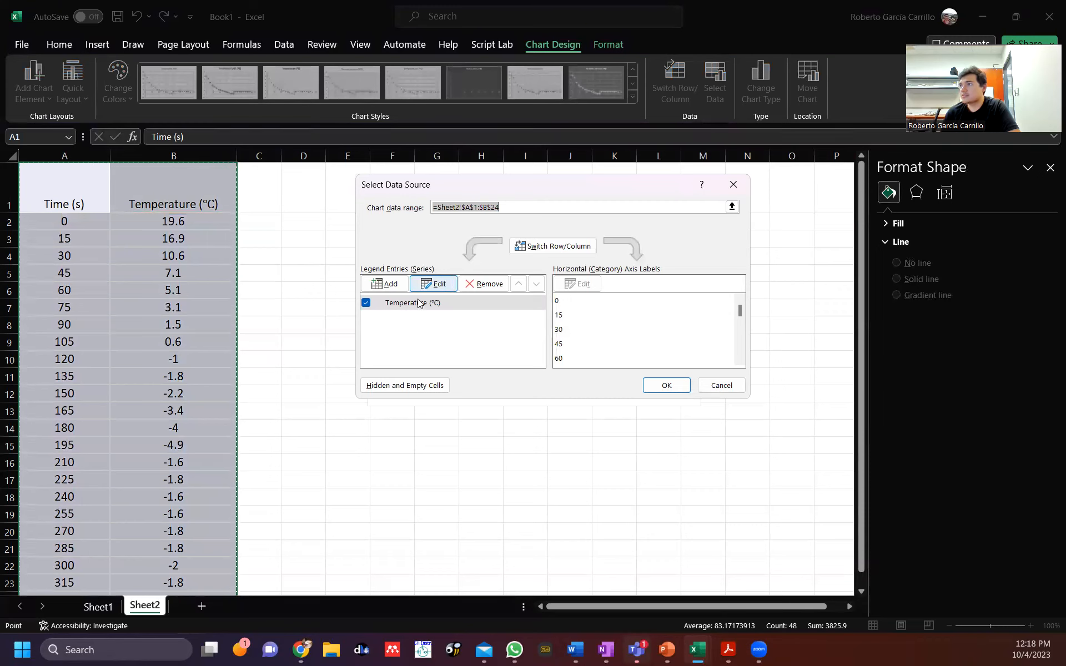
pyautogui.click(394, 288)
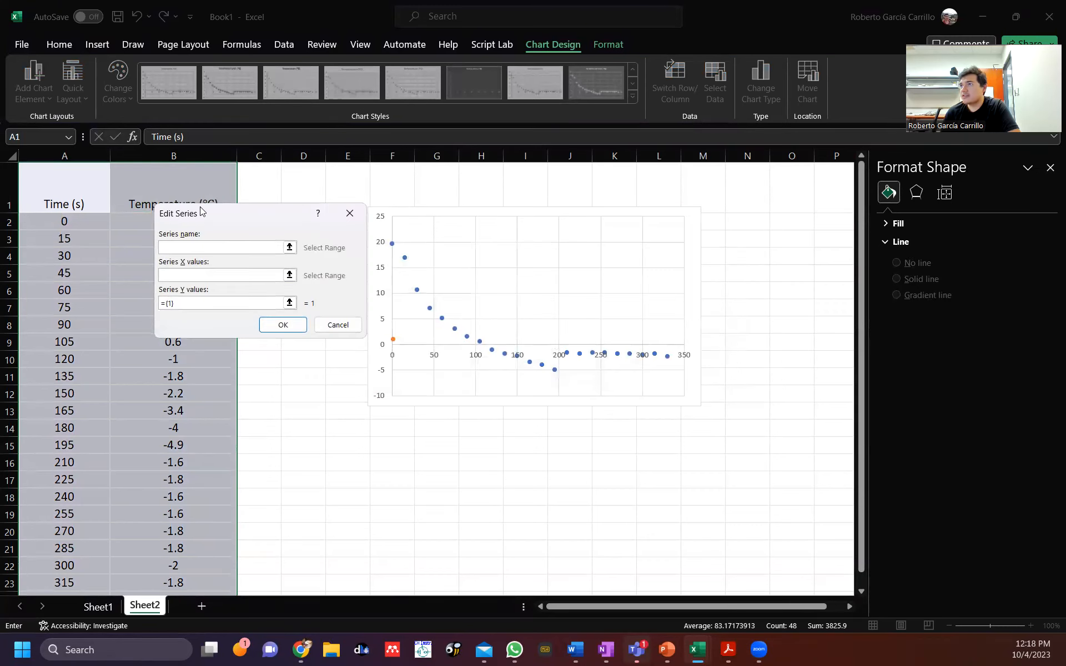
pyautogui.moveTo(214, 209); pyautogui.dragTo(508, 223)
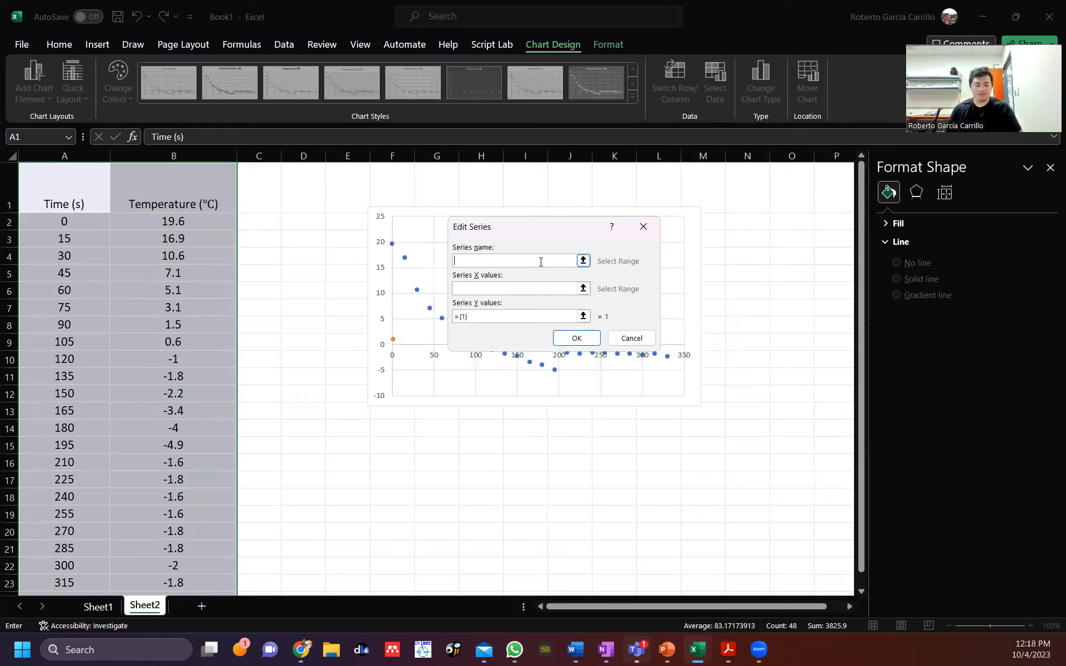
pyautogui.write('Cooling')
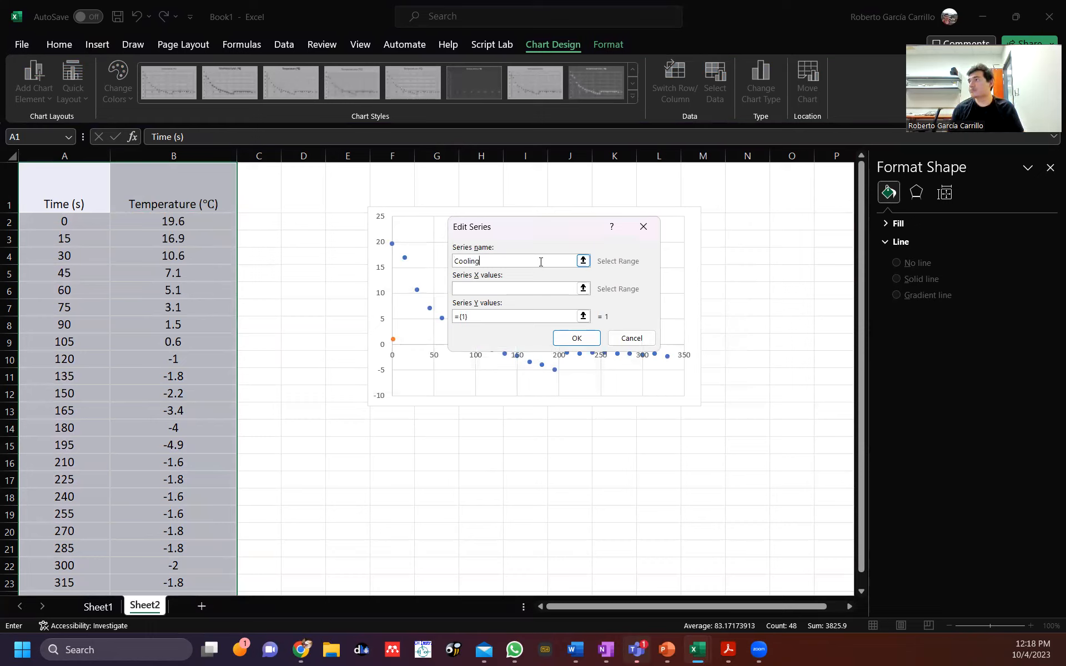
# Set the Cooling series' X values to A6:A13 and its Y values to B6:B13 on Sheet2.
pyautogui.click(522, 288)
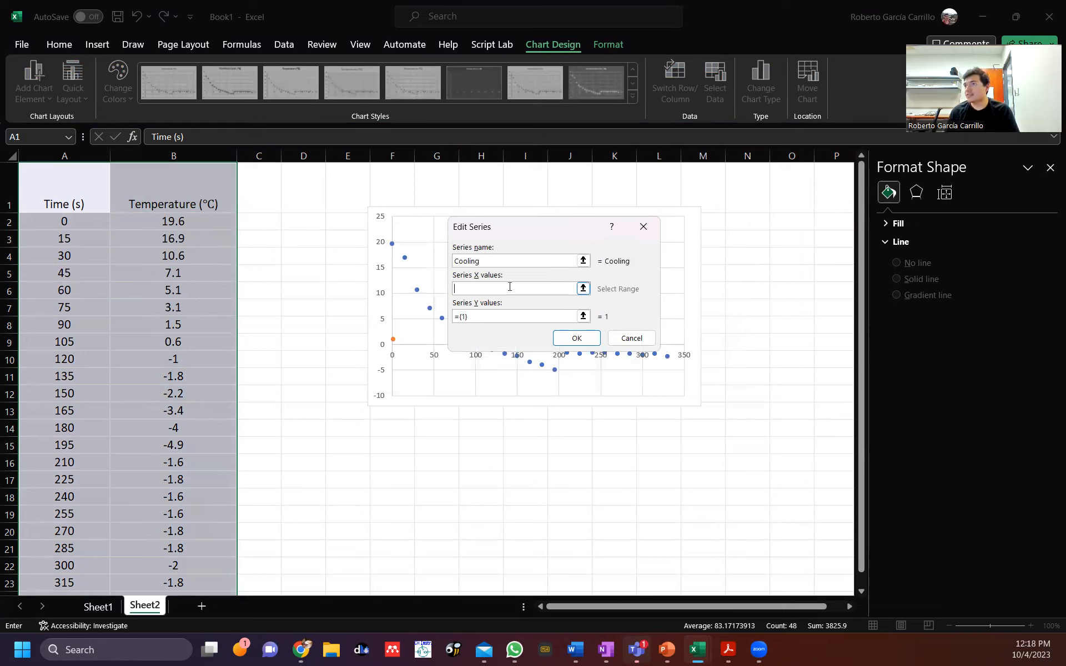
pyautogui.moveTo(523, 228); pyautogui.dragTo(653, 228)
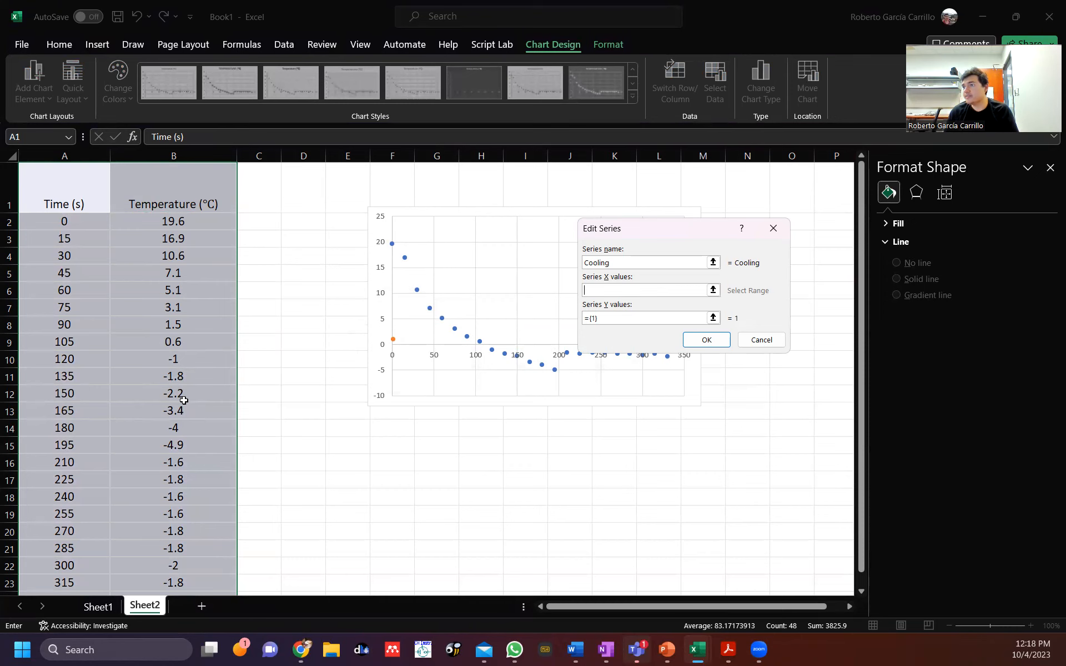
pyautogui.scroll(-1, 182, 439)
pyautogui.scroll(1, 182, 405)
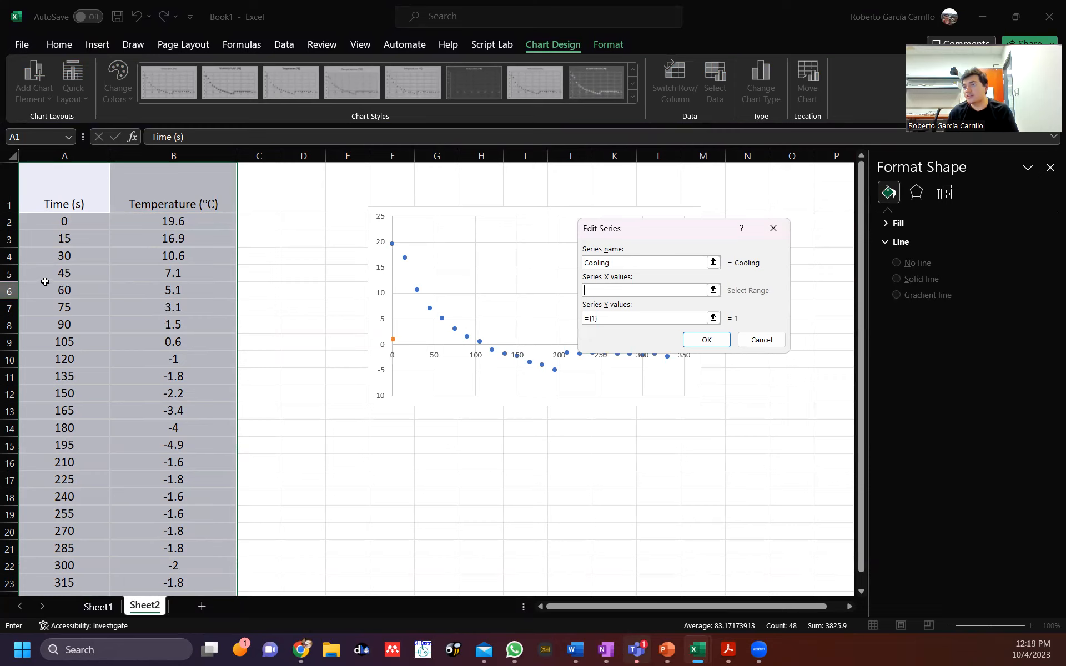
pyautogui.moveTo(58, 290); pyautogui.dragTo(57, 415)
pyautogui.moveTo(629, 319); pyautogui.dragTo(556, 318)
pyautogui.press('BackSpace')
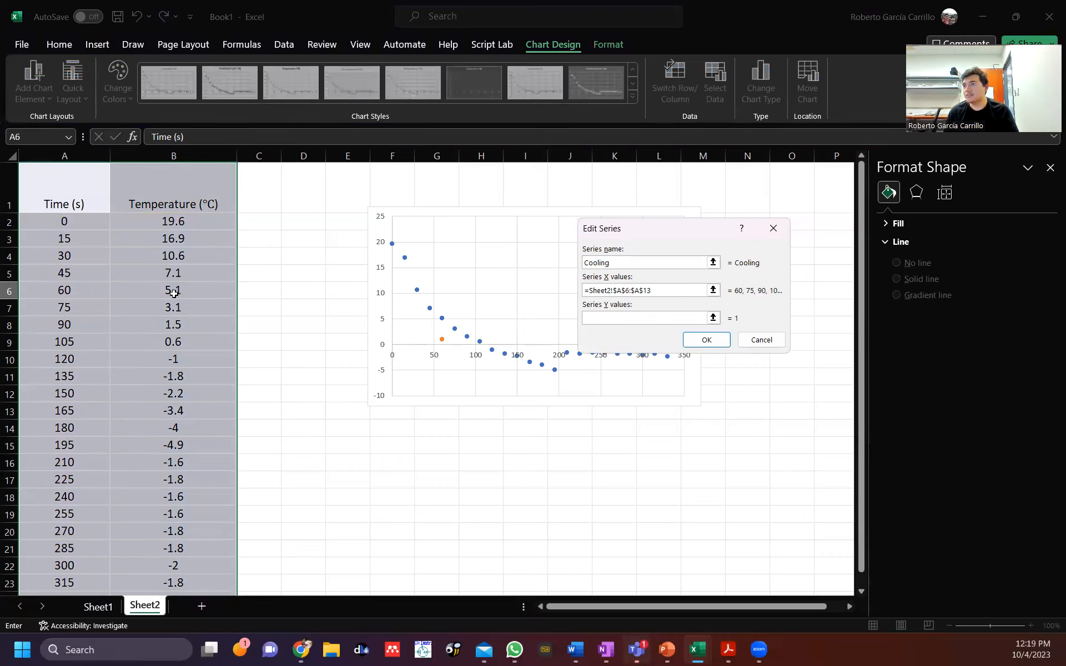
pyautogui.moveTo(174, 291); pyautogui.dragTo(198, 411)
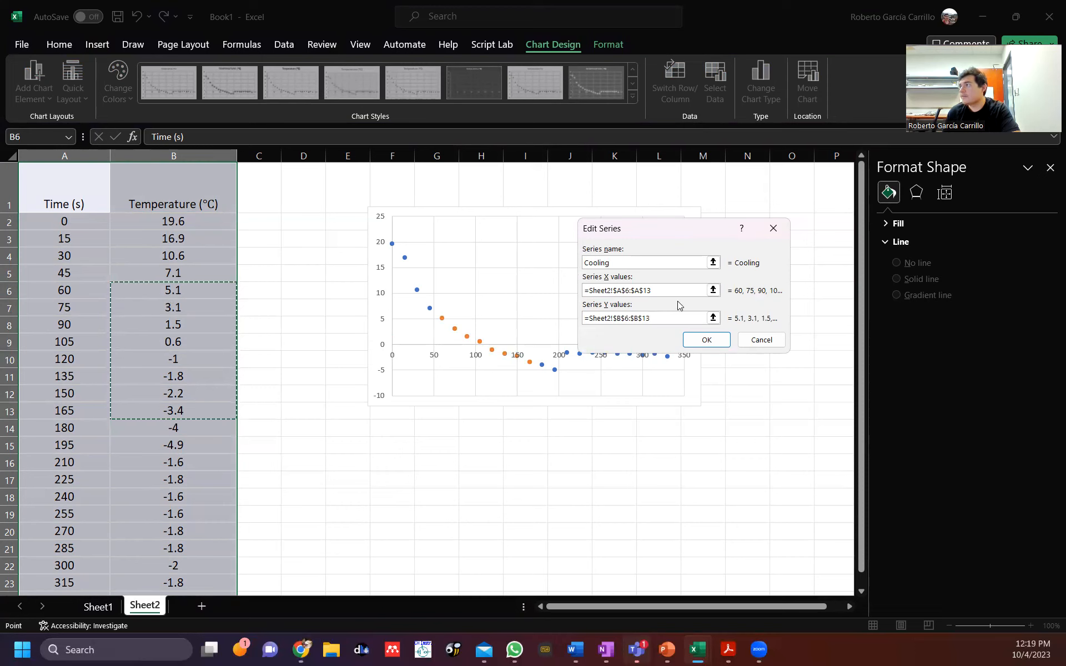
pyautogui.click(704, 340)
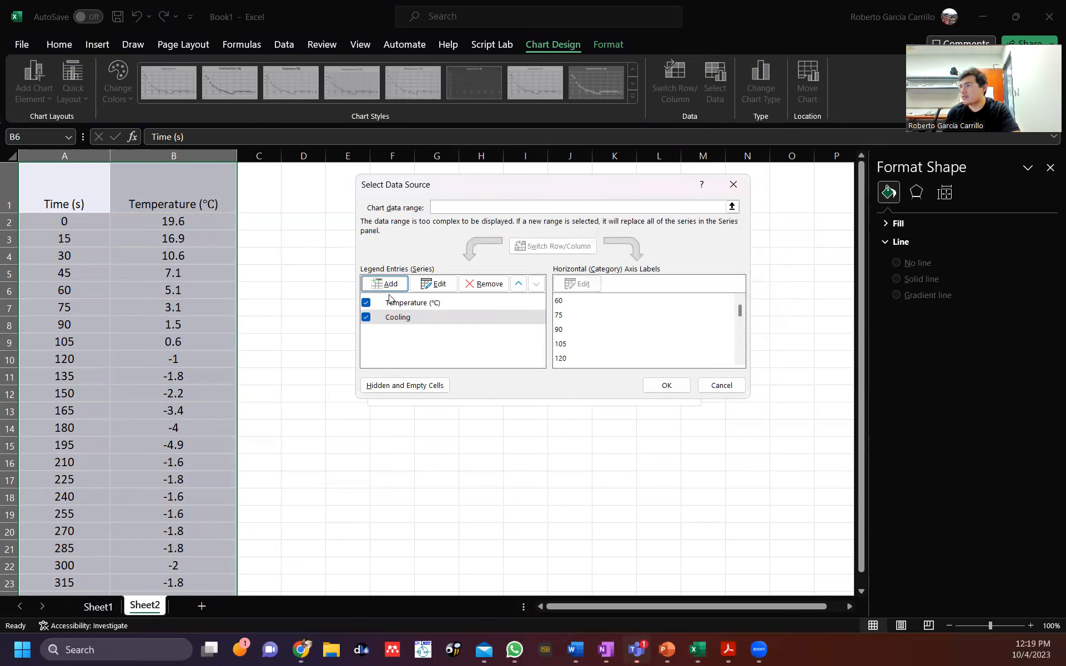
# Add a series named Freezing with X values A16:A23 and Y values B16:B23 on Sheet2.
pyautogui.moveTo(552, 185); pyautogui.dragTo(484, 82)
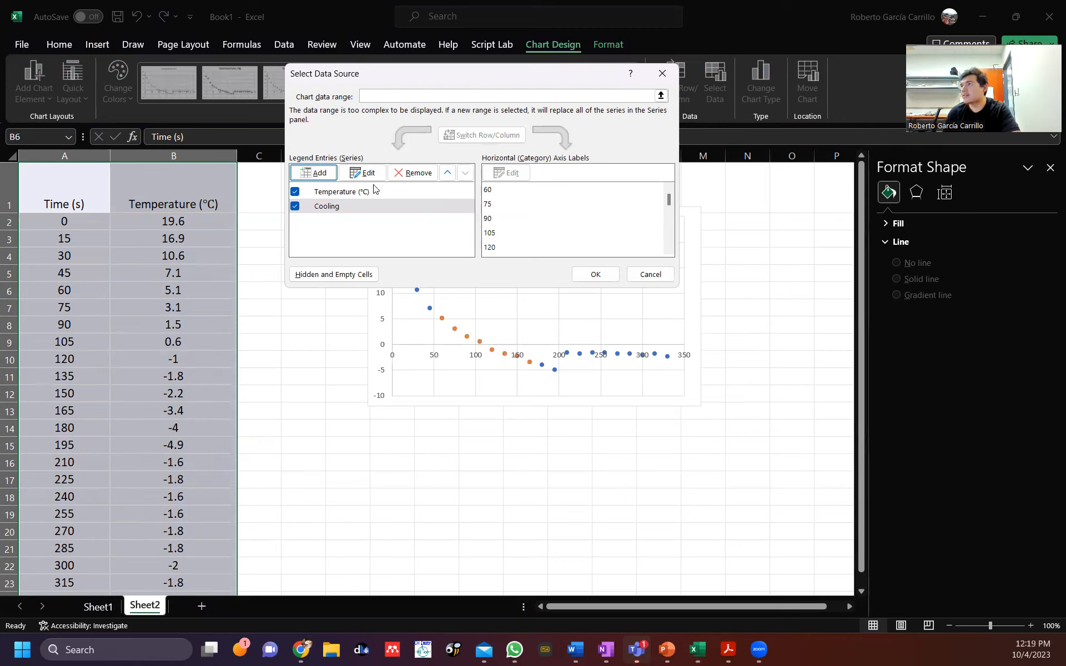
pyautogui.click(312, 173)
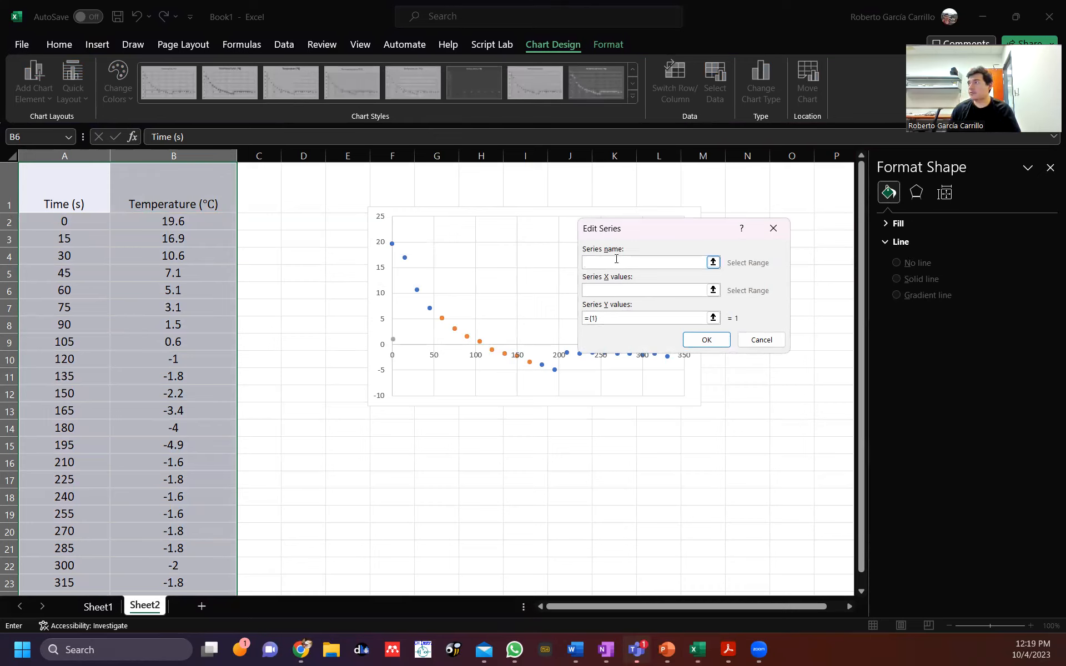
pyautogui.write('Freezing')
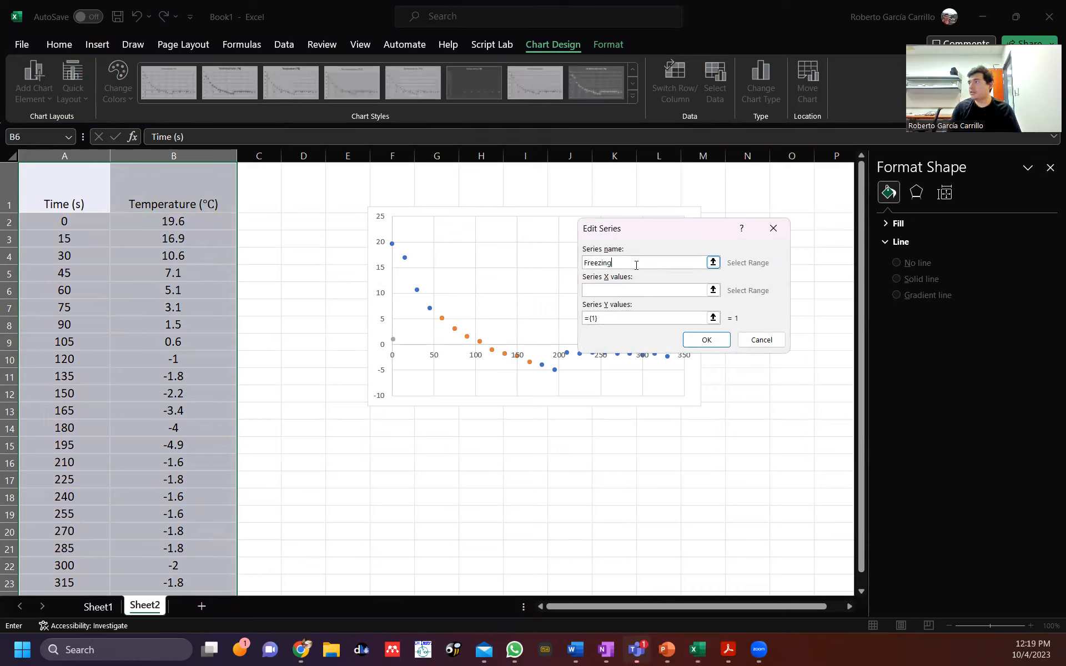
pyautogui.click(628, 296)
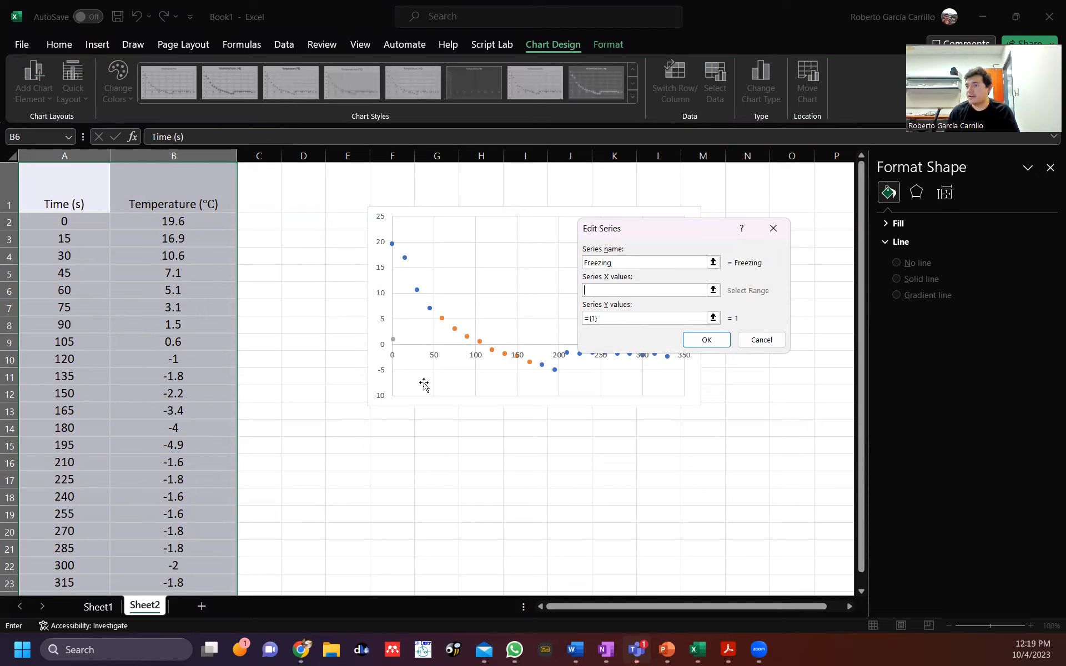
pyautogui.moveTo(53, 462); pyautogui.dragTo(60, 575)
pyautogui.click(637, 318)
pyautogui.press('BackSpace')
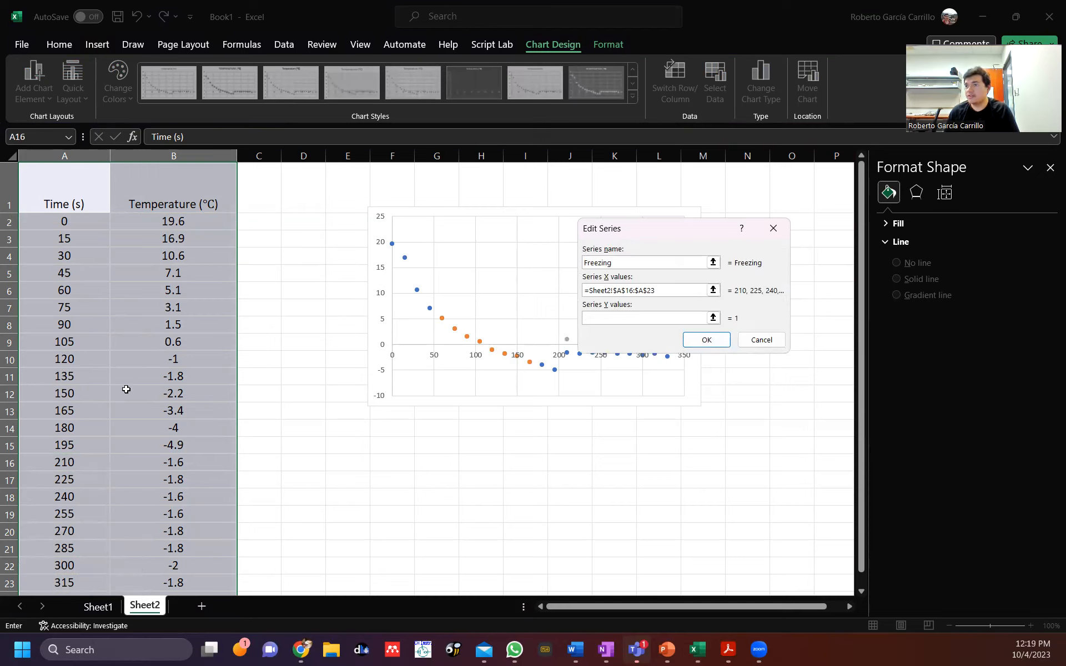
pyautogui.moveTo(136, 472); pyautogui.dragTo(136, 582)
pyautogui.scroll(-1, 333, 411)
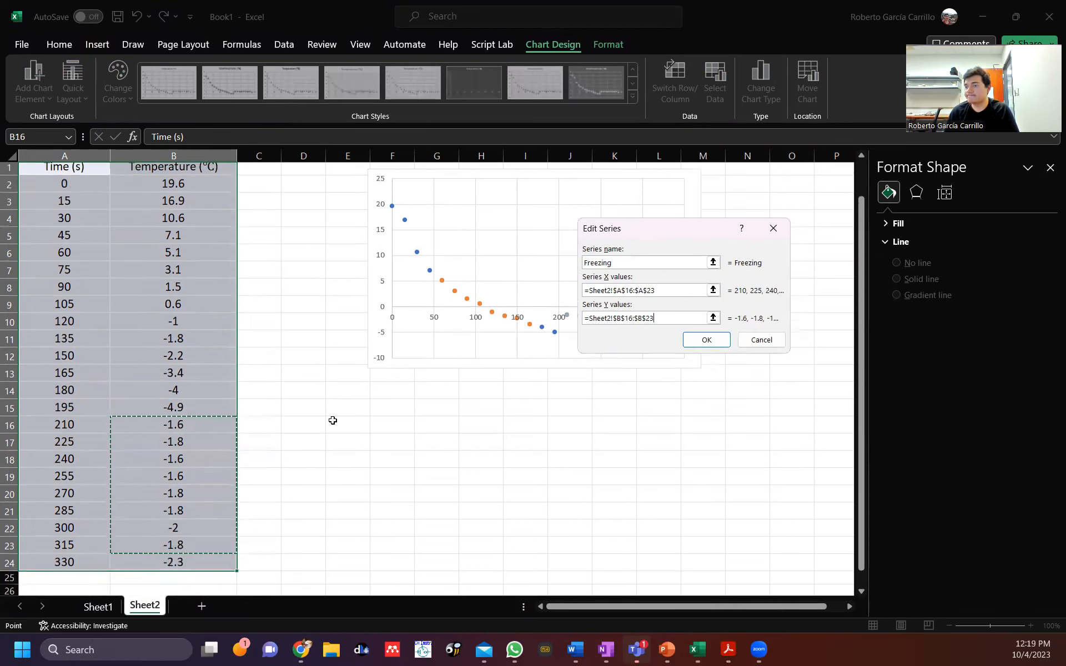
pyautogui.click(706, 340)
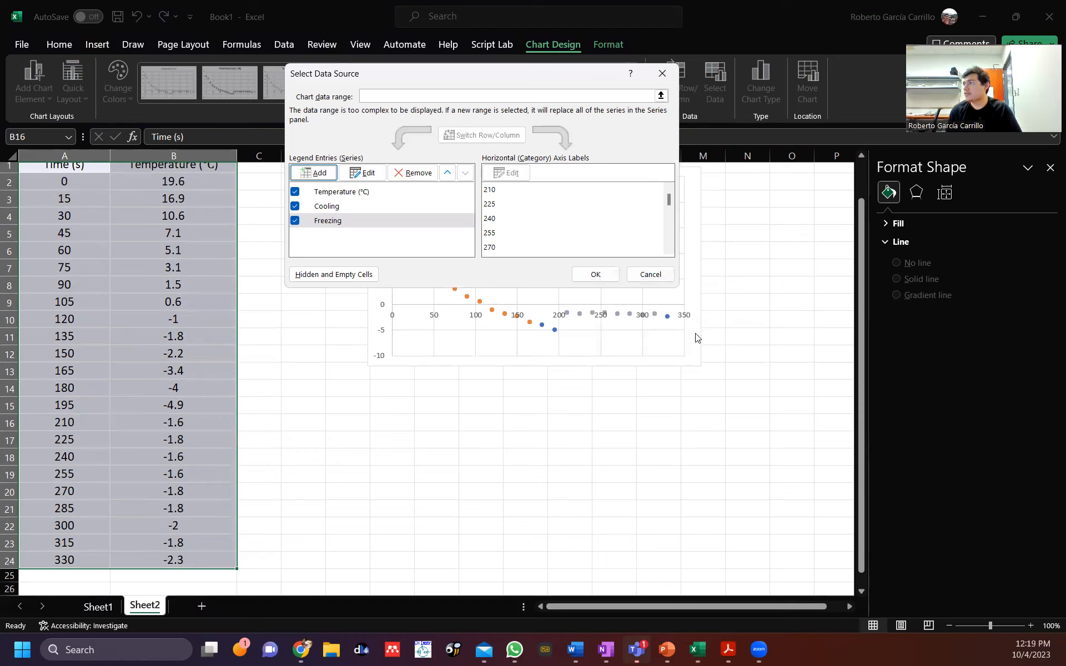
# Remove the original Temperature (°C) series from the chart and apply the data source changes.
pyautogui.click(335, 194)
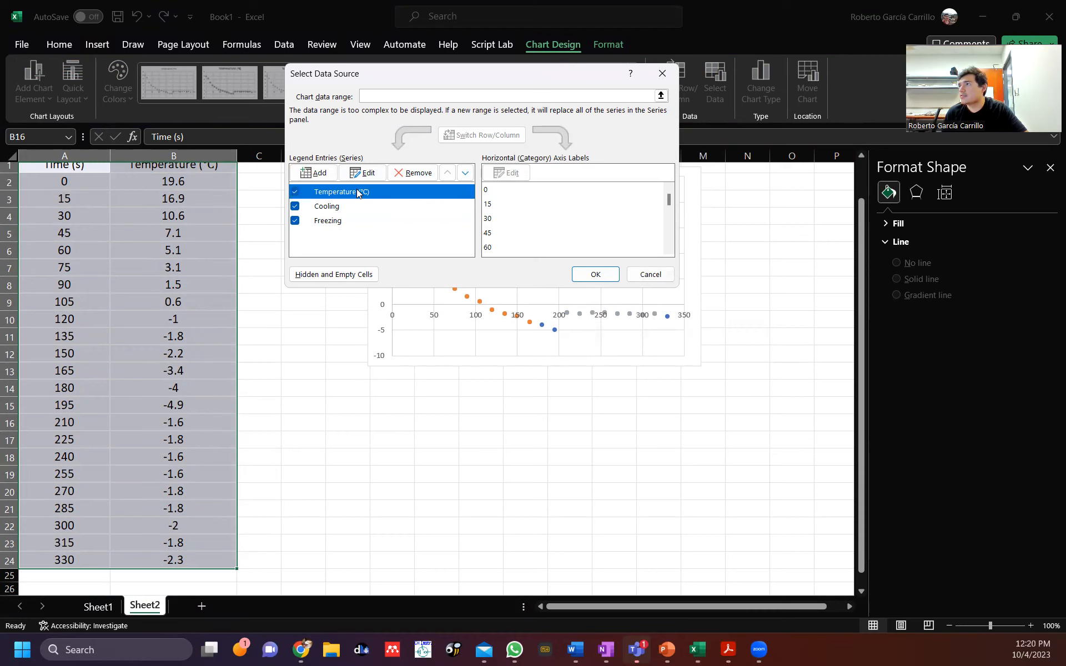
pyautogui.click(414, 173)
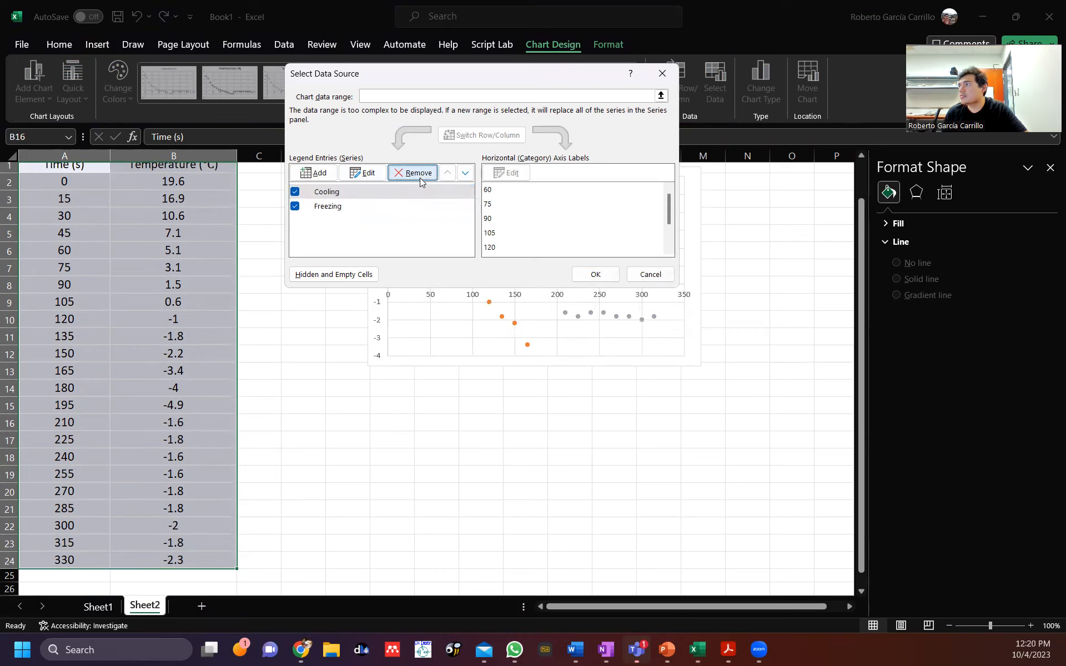
pyautogui.click(600, 276)
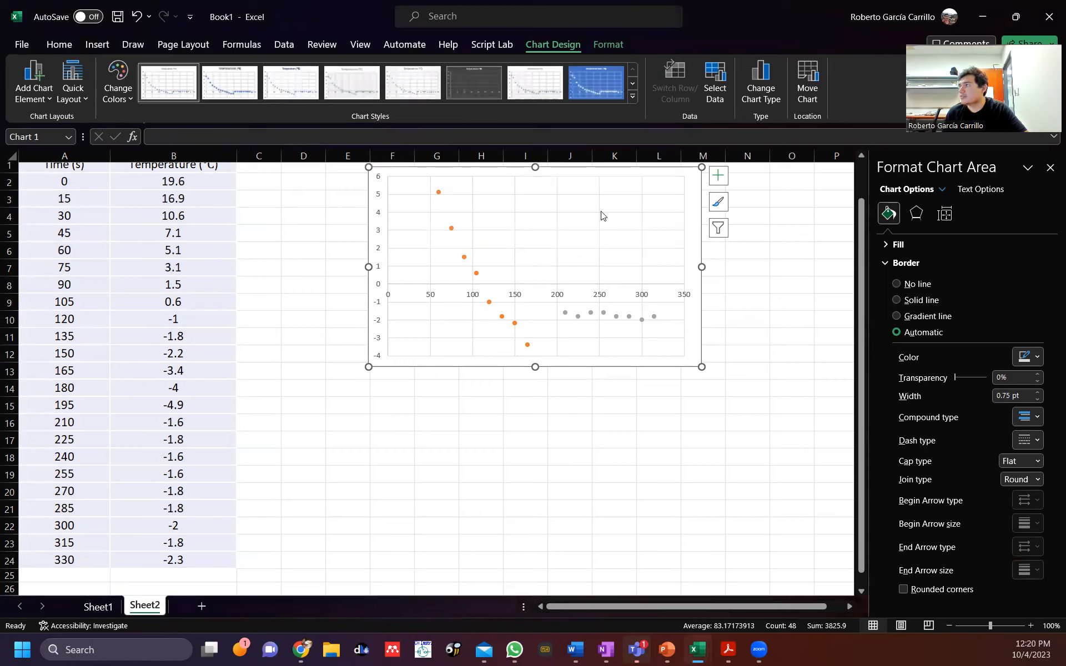
# Add a linear trendline to the Cooling series in the chart.
pyautogui.click(438, 192)
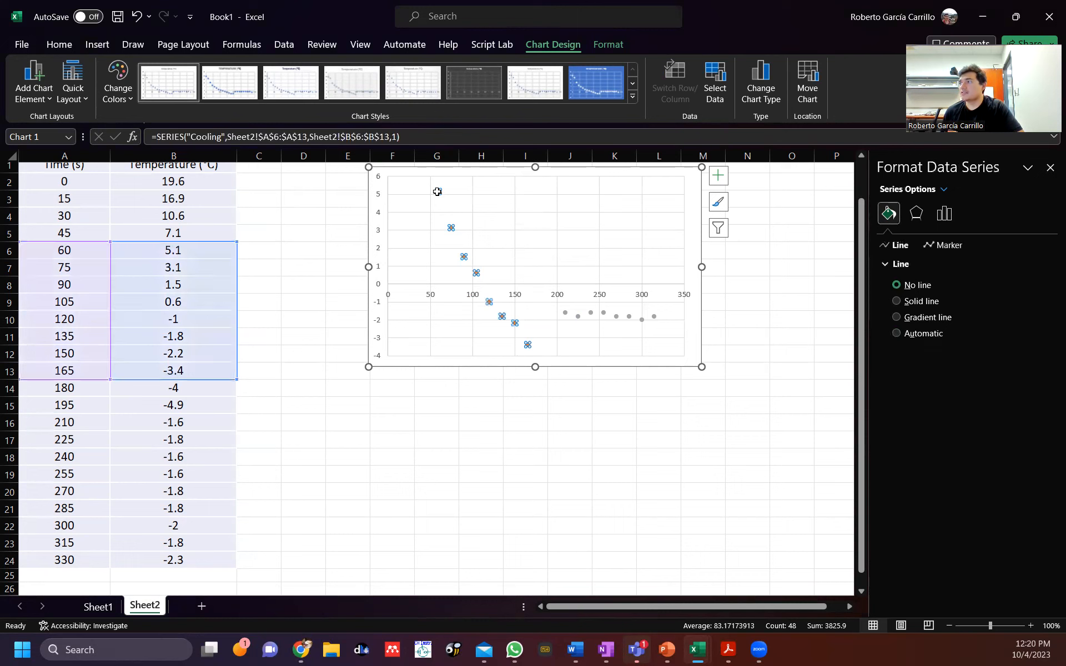
pyautogui.click(718, 176)
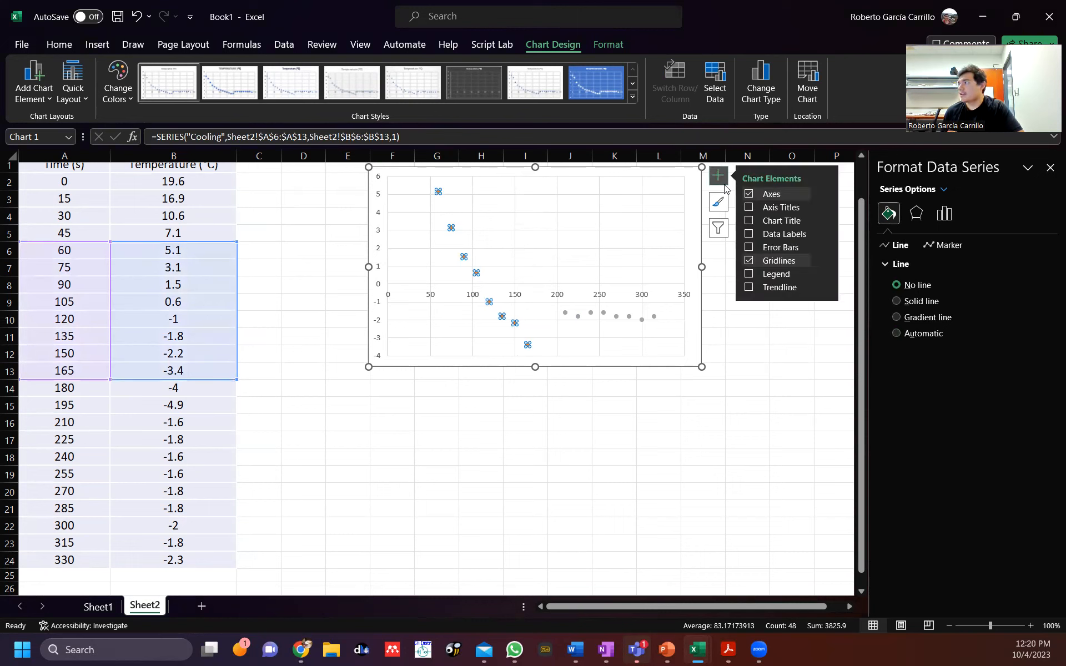
pyautogui.click(825, 287)
pyautogui.click(876, 343)
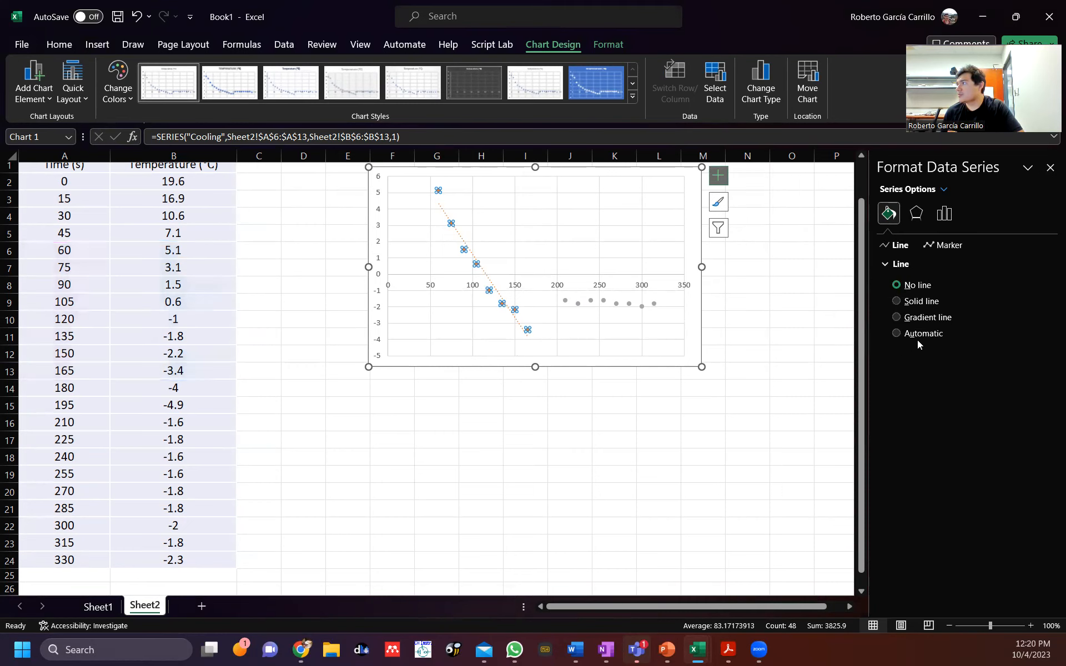
# Display the Cooling trendline's equation and R-squared value, and move the label near the top of the plot beside the line.
pyautogui.click(944, 213)
pyautogui.click(946, 533)
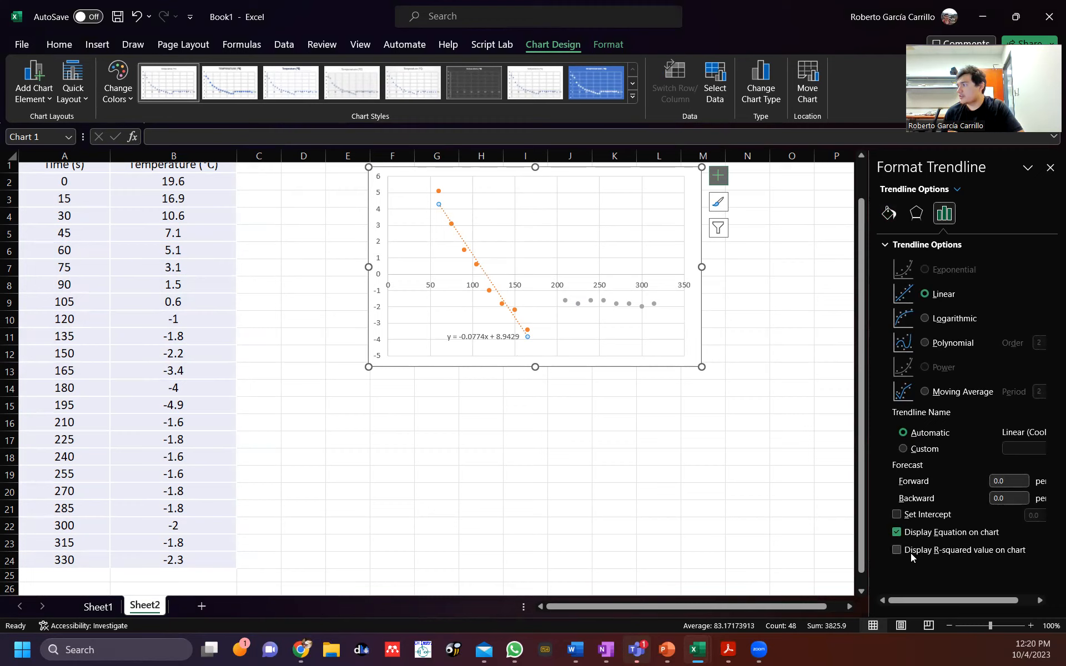
pyautogui.click(974, 552)
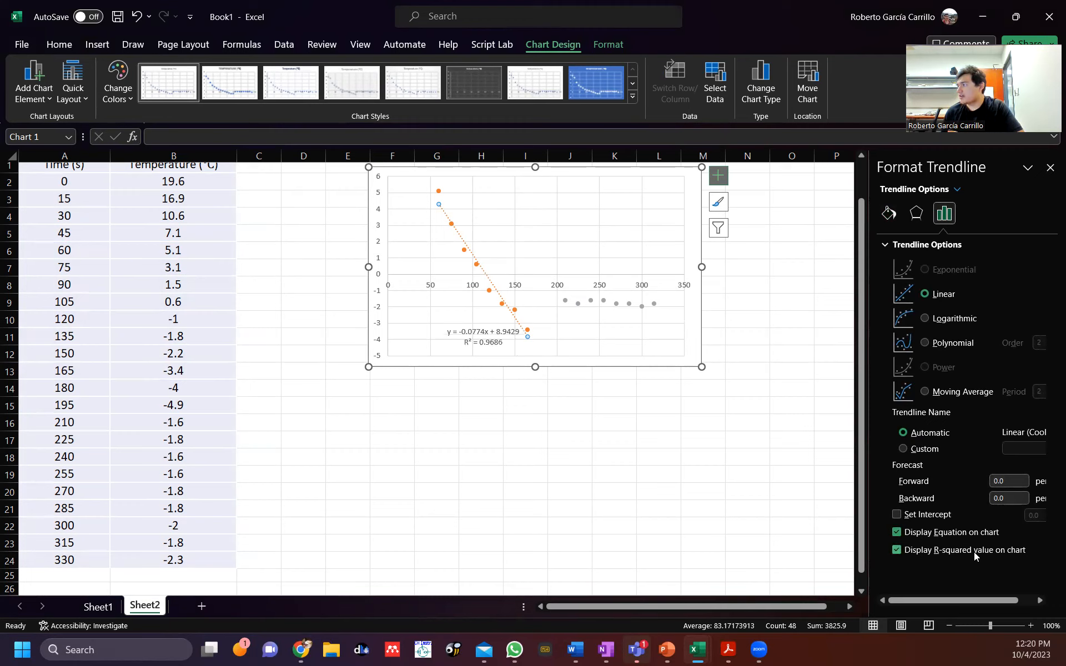
pyautogui.click(487, 344)
pyautogui.moveTo(496, 330); pyautogui.dragTo(517, 189)
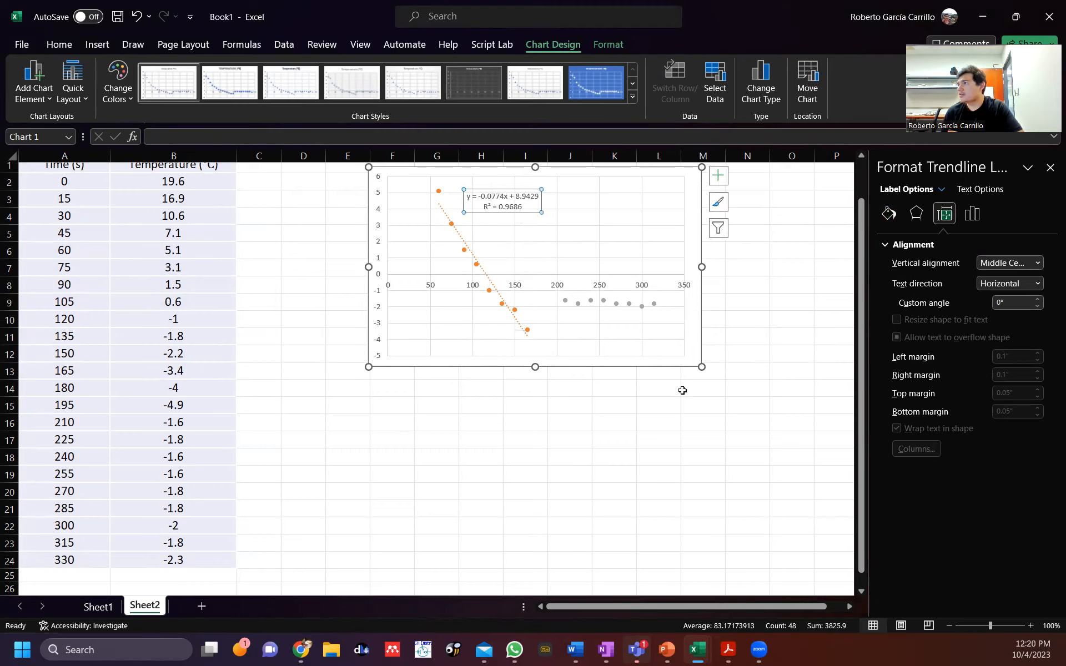
# Add a linear trendline to the Freezing series showing its equation and R-squared value, with the label moved above the points.
pyautogui.click(641, 306)
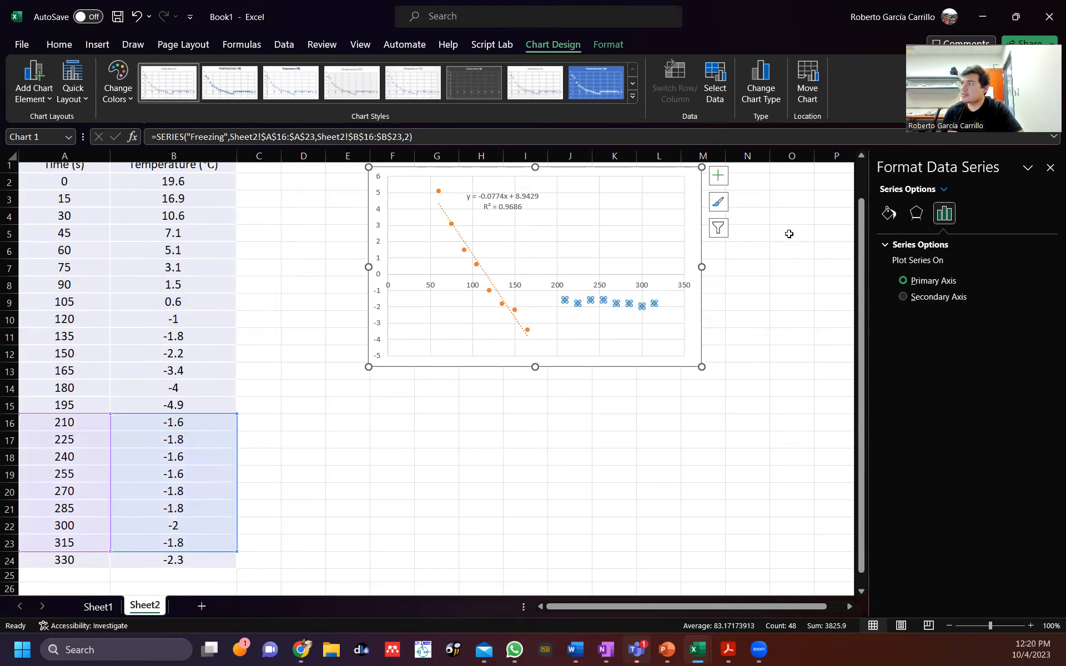
pyautogui.click(718, 176)
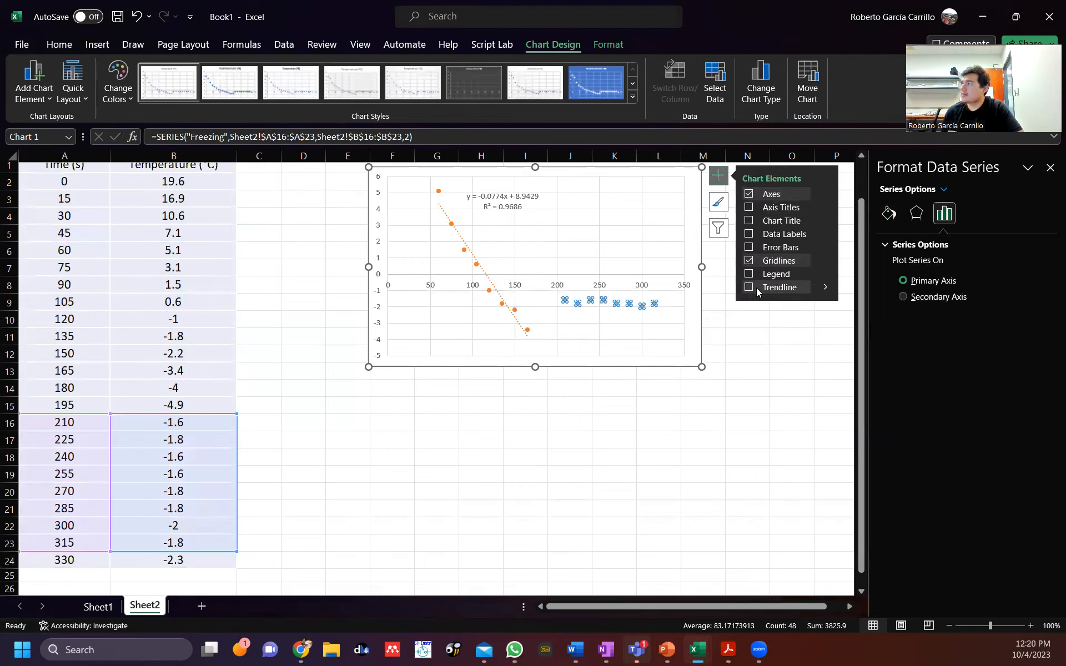
pyautogui.click(825, 287)
pyautogui.click(888, 343)
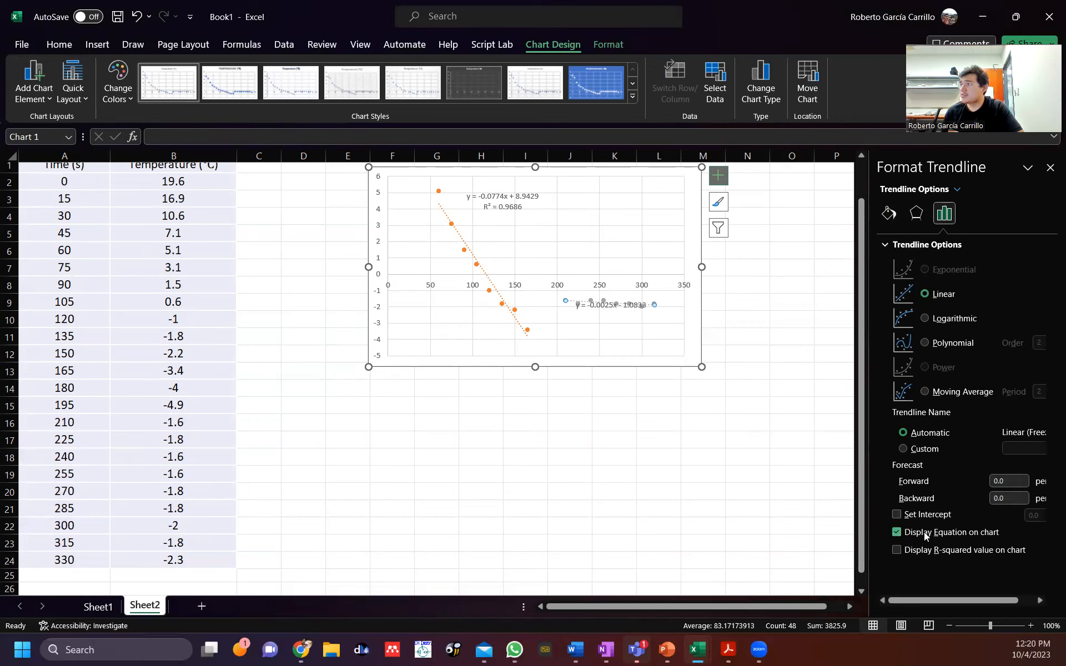
pyautogui.click(937, 550)
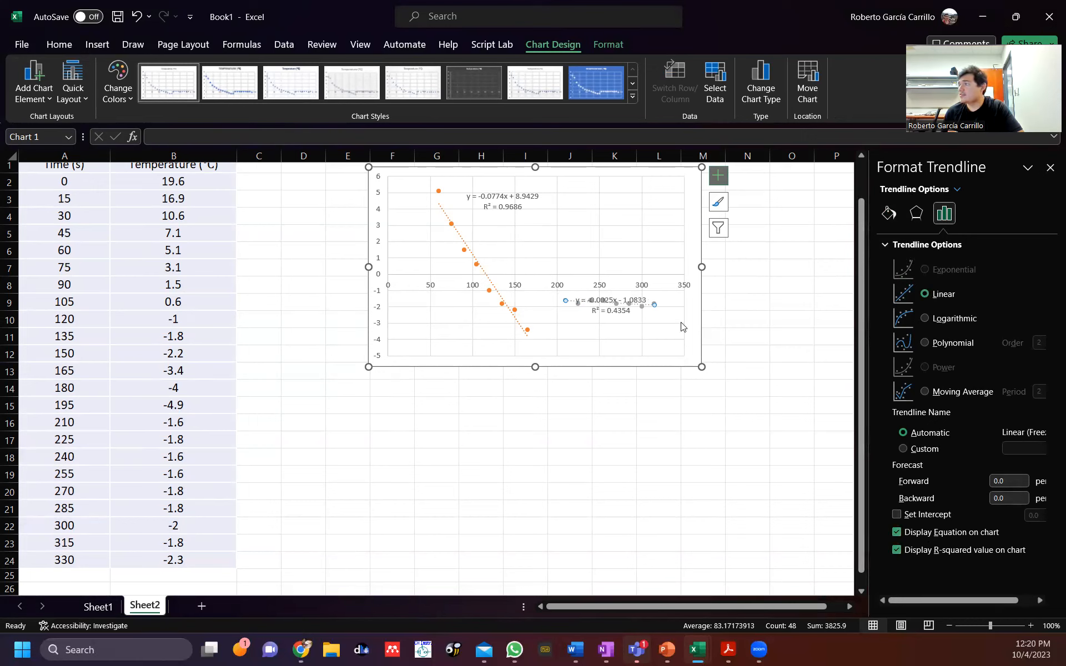
pyautogui.click(644, 302)
pyautogui.moveTo(631, 293); pyautogui.dragTo(628, 262)
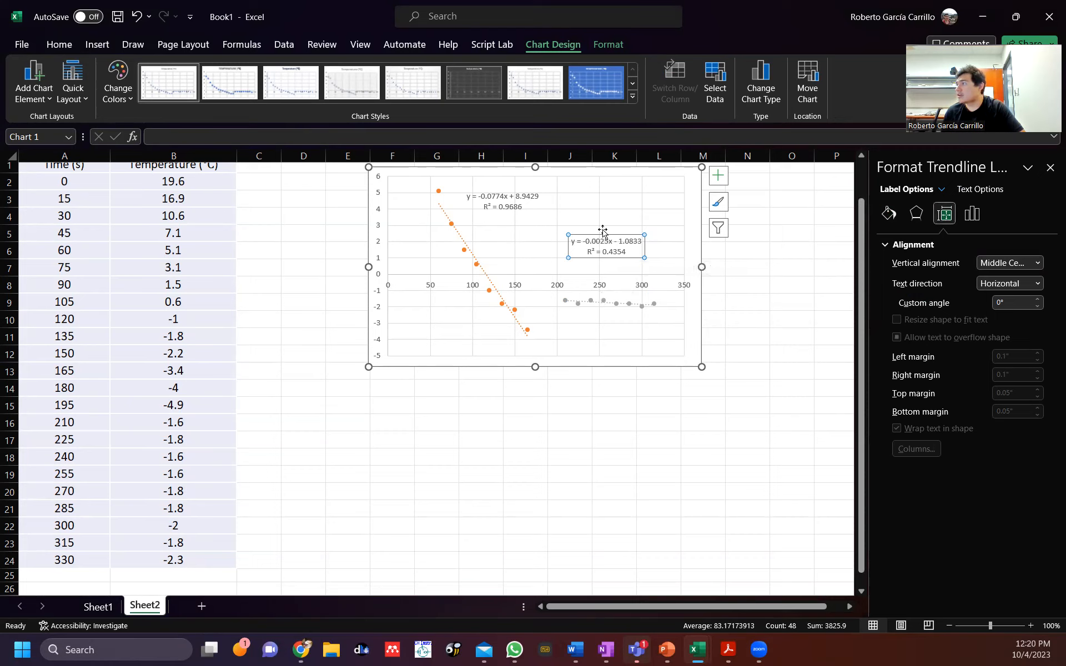
# Set the Freezing trendline's backward forecast to 100 periods.
pyautogui.click(976, 216)
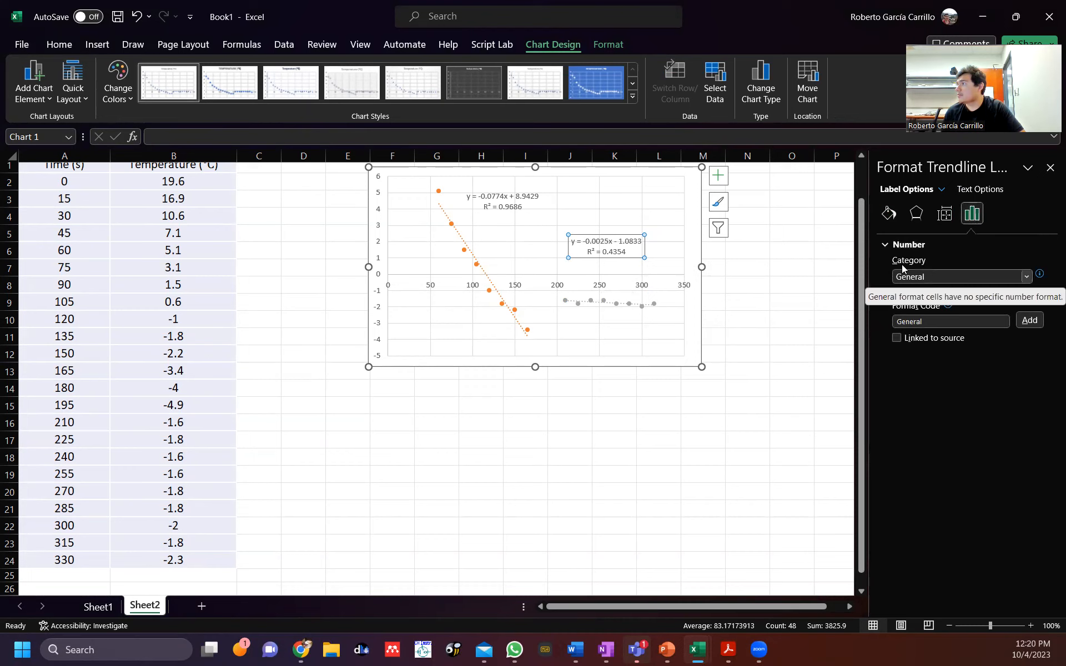
pyautogui.click(586, 305)
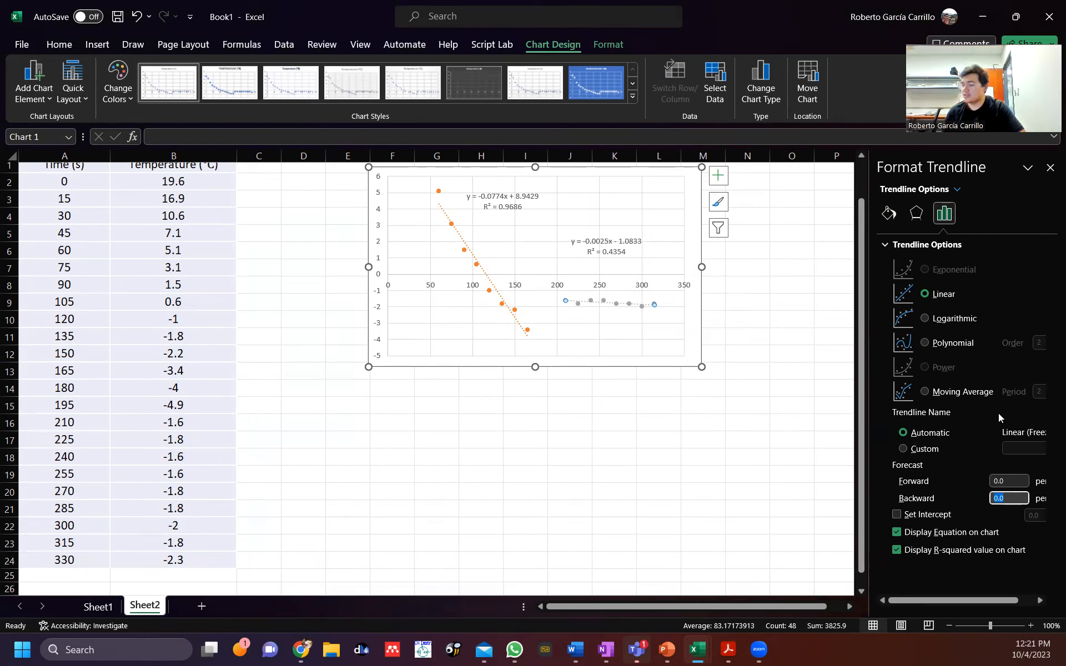
pyautogui.write('100')
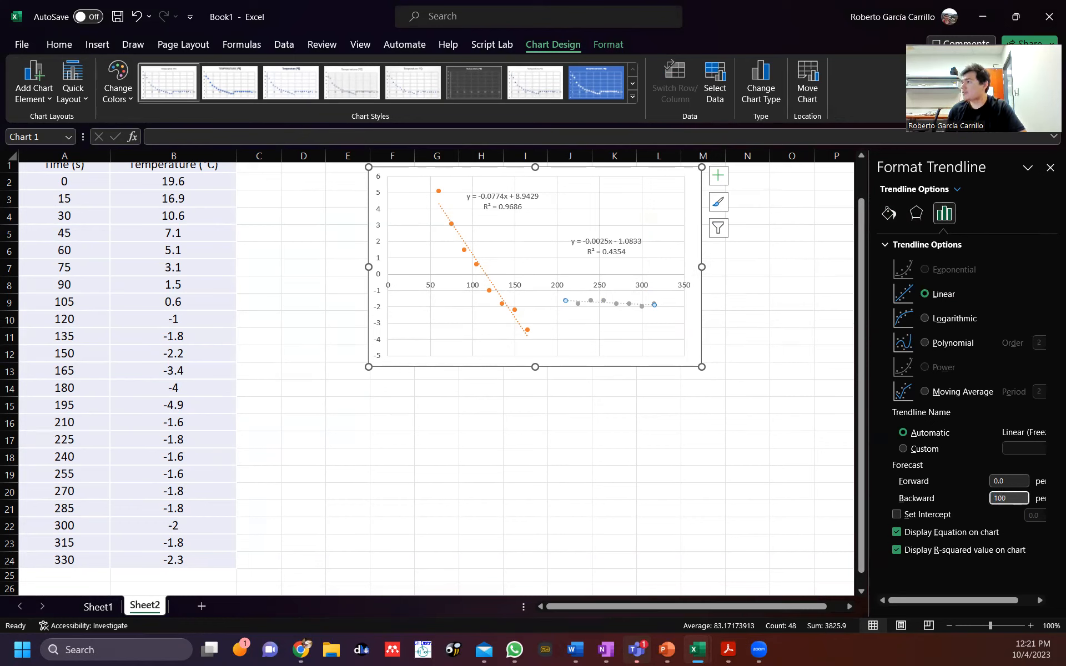